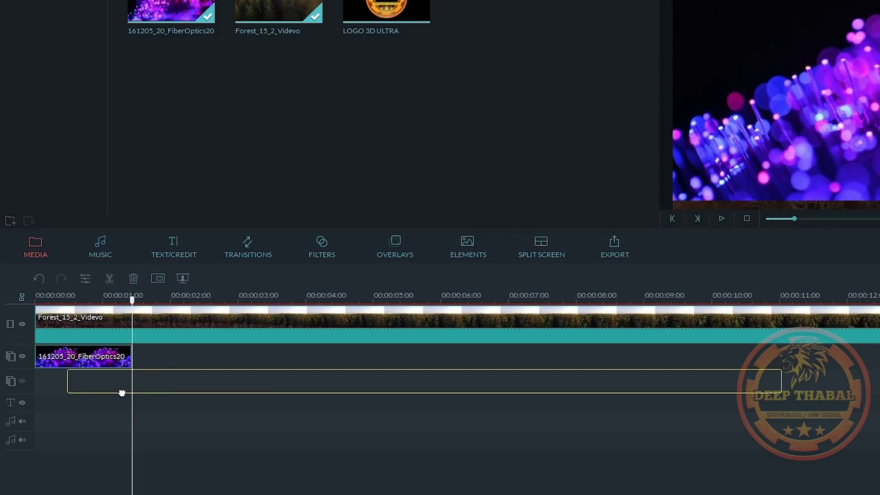
Cut the second 161205_20_FiberOptics20 clip to the first one's length and place the kept piece after a gap on the upper overlay track.
left_click(121, 298)
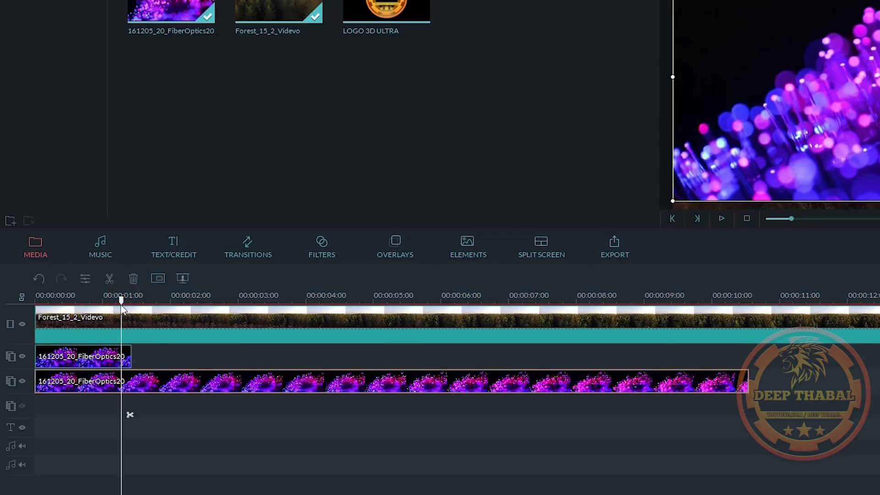
left_click_drag(128, 306, 137, 312)
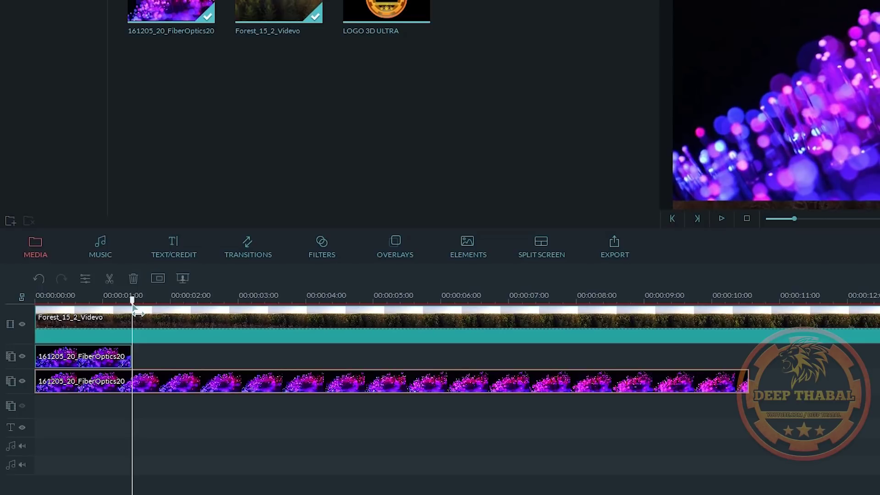
left_click(137, 415)
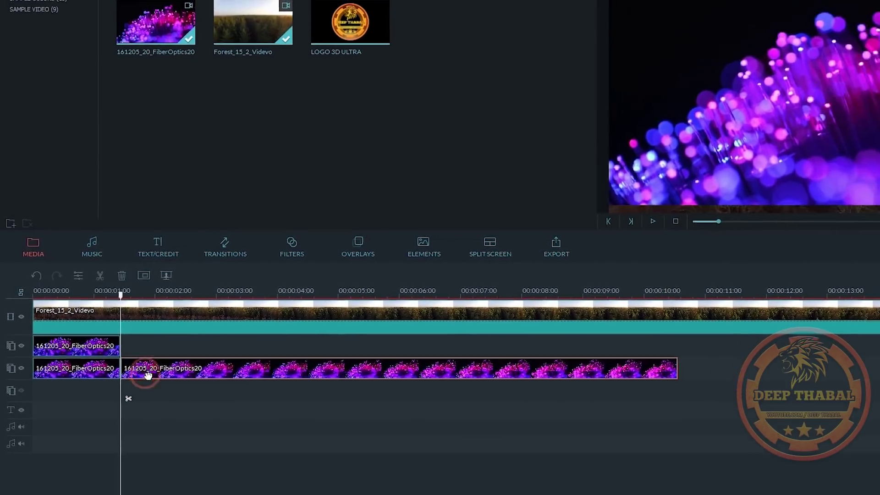
key("Delete")
left_click_drag(76, 368, 184, 347)
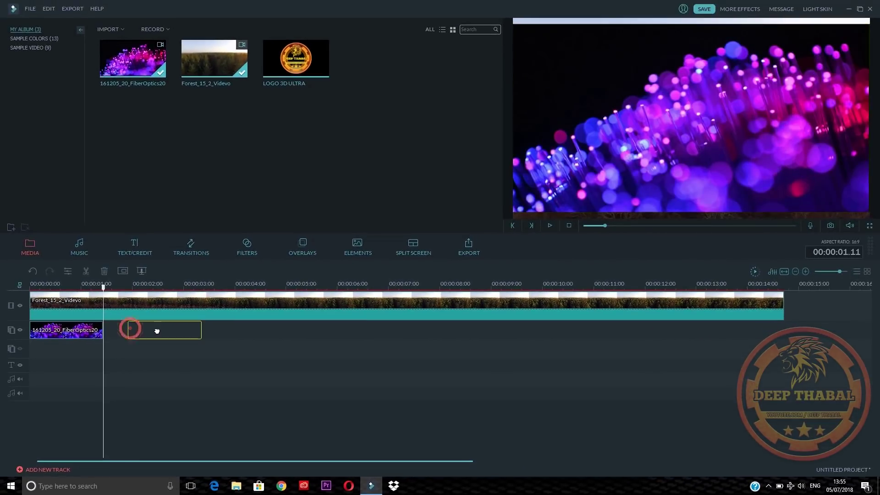
Add LOGO 3D ULTRA to the same overlay track at the 4-second mark, shortened to the length of the FiberOptics clips.
left_click_drag(324, 63, 188, 348)
left_click_drag(138, 358, 122, 372)
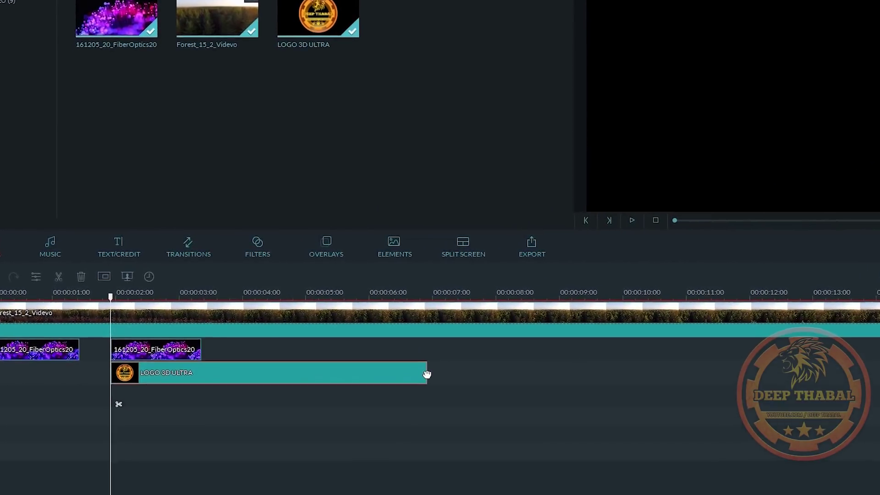
left_click_drag(427, 375, 293, 356)
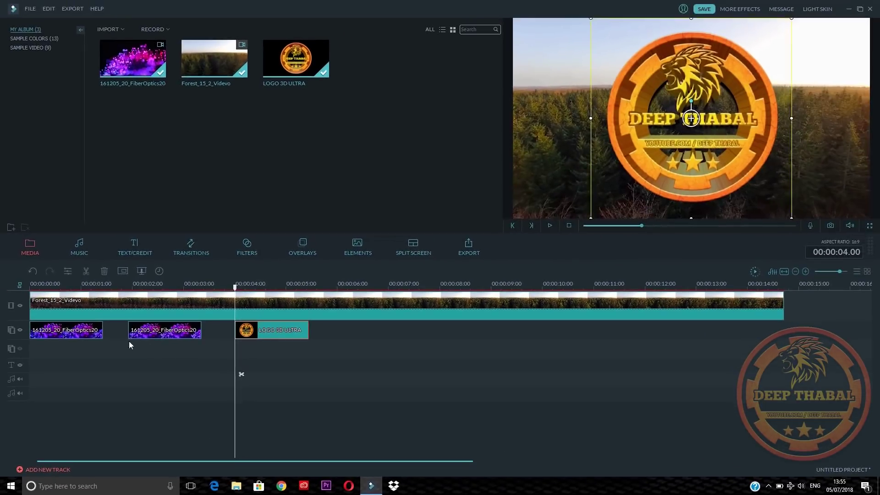
Play the sequence from the start to check the timing of the three overlay clips.
left_click(29, 287)
key("space")
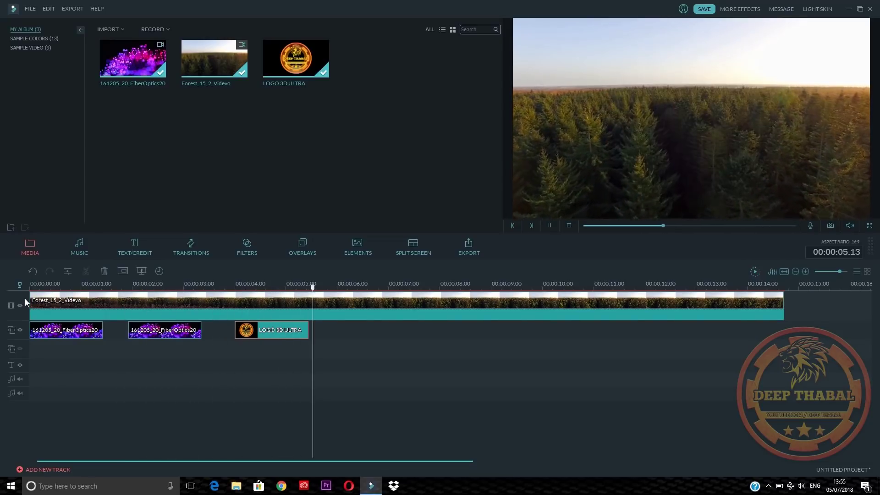
key("space")
Apply the inverted triangle mask to the first FiberOptics clip with a mask width of 0.97.
left_click(78, 331)
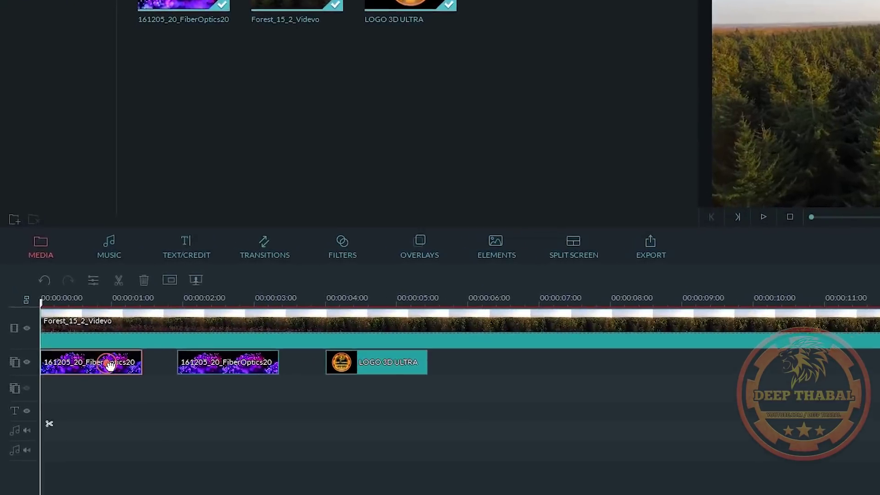
left_click(244, 295)
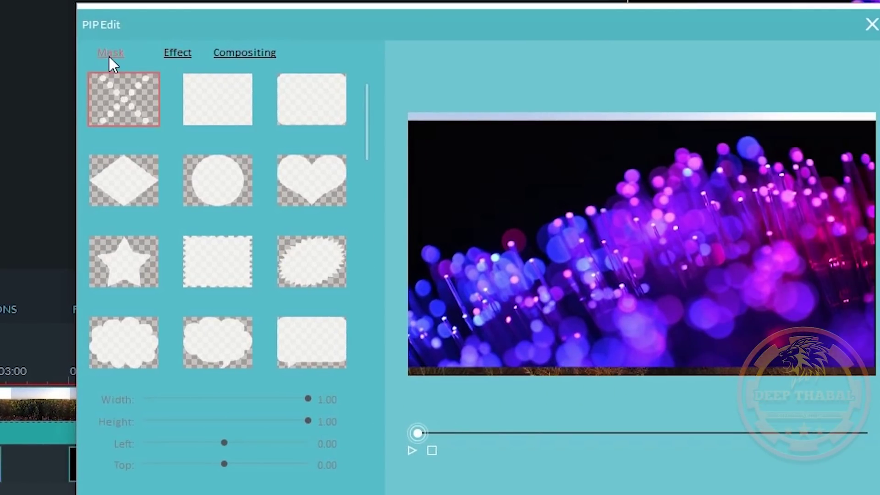
left_click(173, 52)
left_click(249, 52)
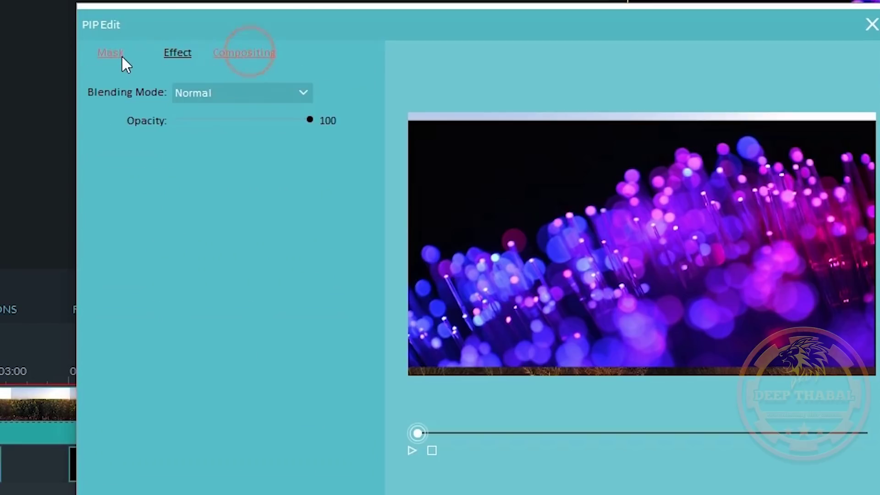
left_click(122, 55)
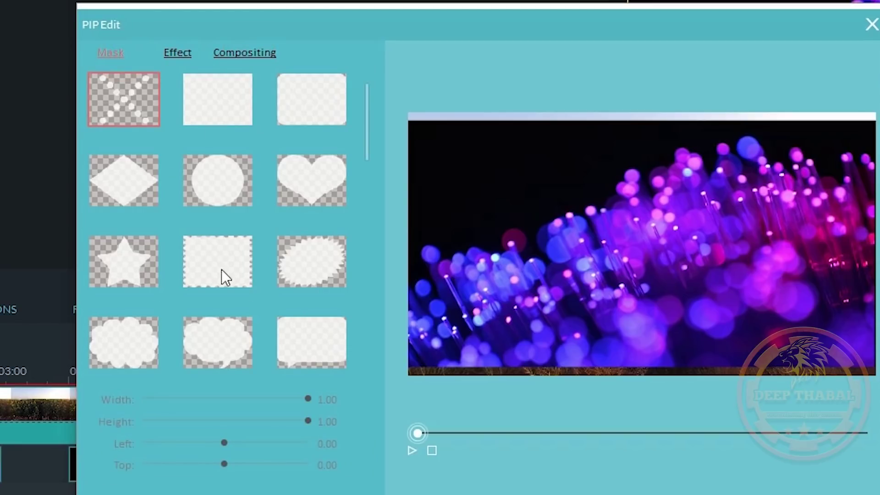
left_click_drag(364, 114, 356, 191)
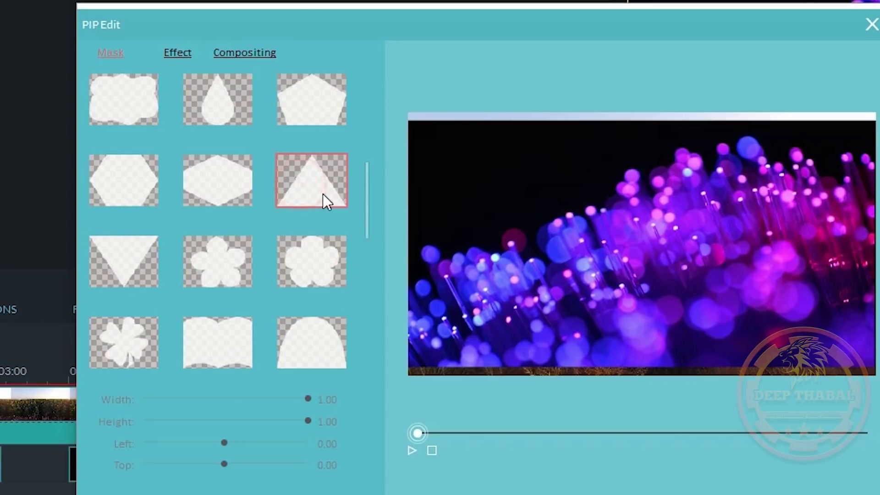
left_click(131, 249)
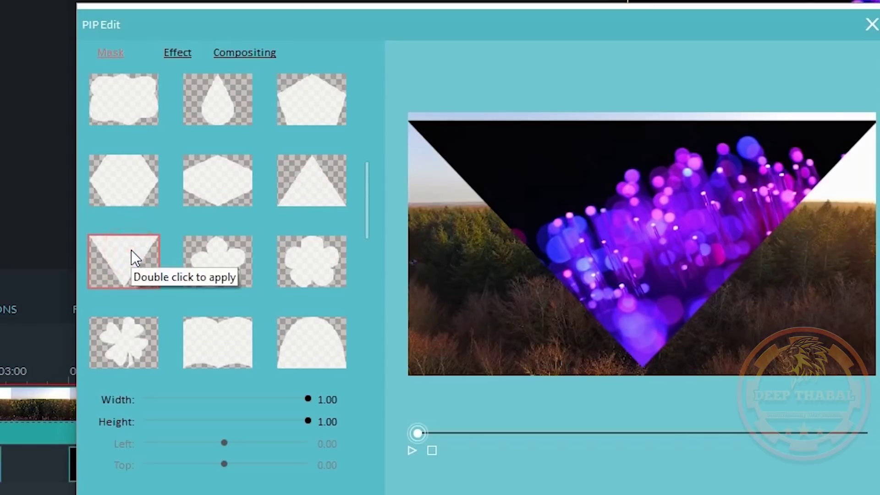
left_click_drag(308, 398, 300, 399)
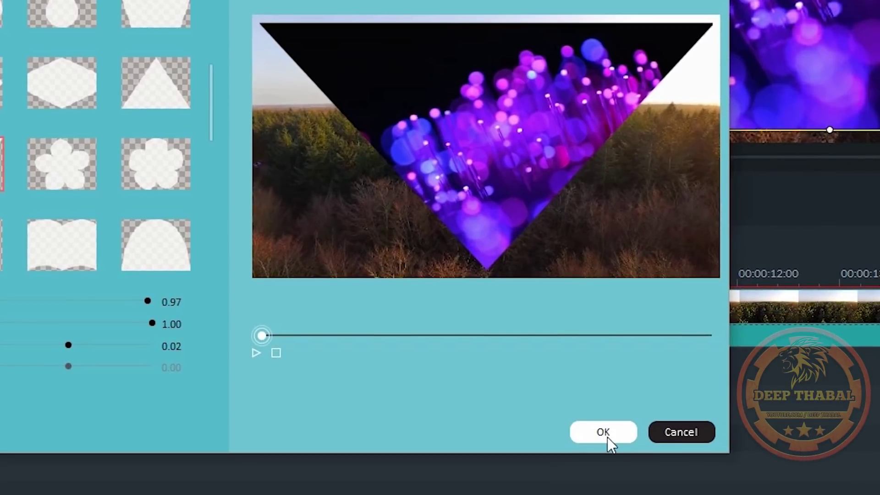
left_click(607, 436)
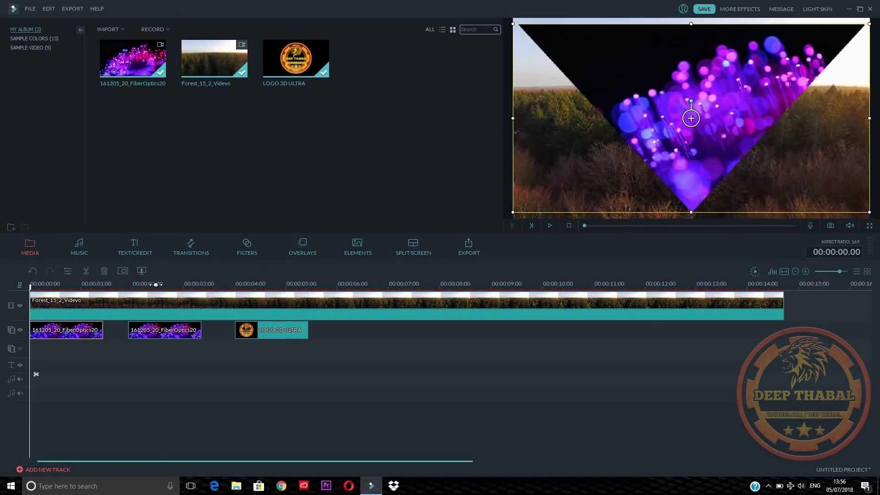
Apply the upright triangle mask to the second FiberOptics clip with a mask width of 0.97.
left_click(156, 285)
left_click(163, 329)
left_click(122, 273)
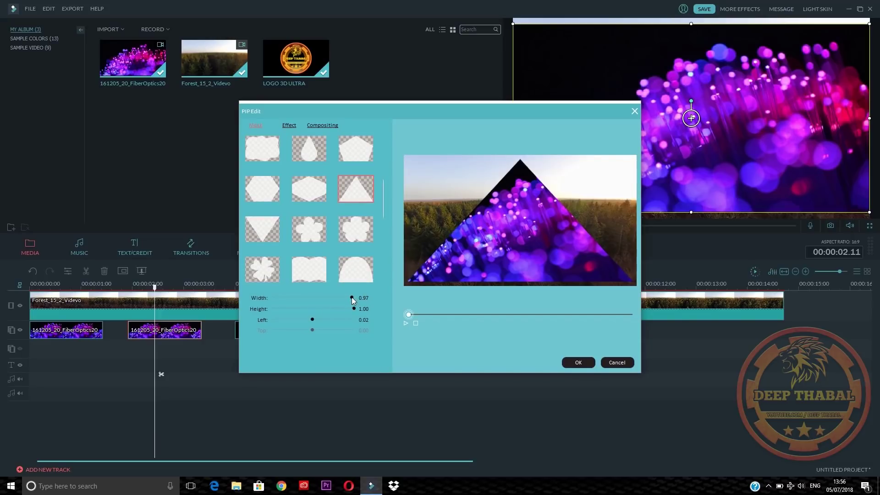
left_click(578, 363)
Apply the Boom! motion to both FiberOptics clips and the LOGO 3D ULTRA clip.
left_click(243, 286)
left_click_drag(208, 303, 0, 297)
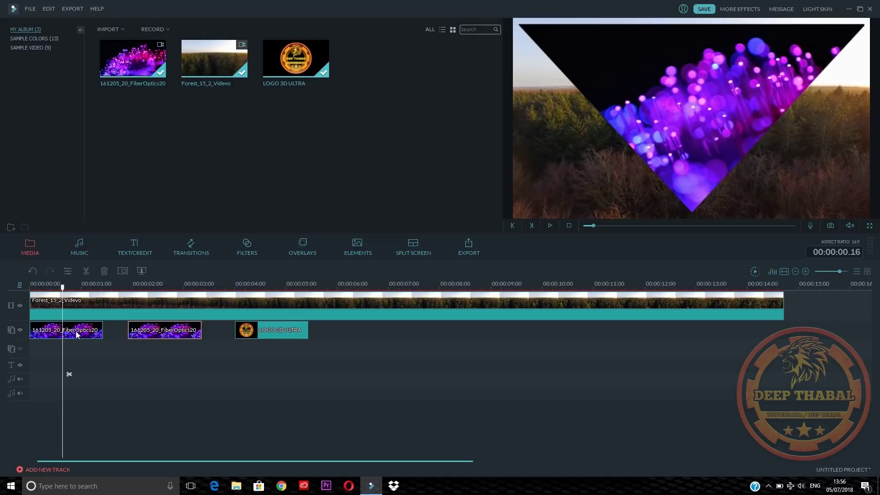
double_click(75, 331)
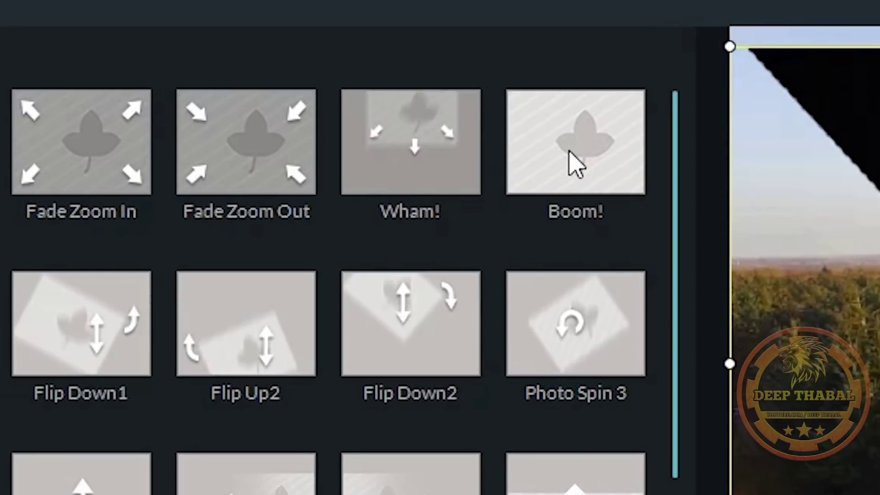
left_click(571, 155)
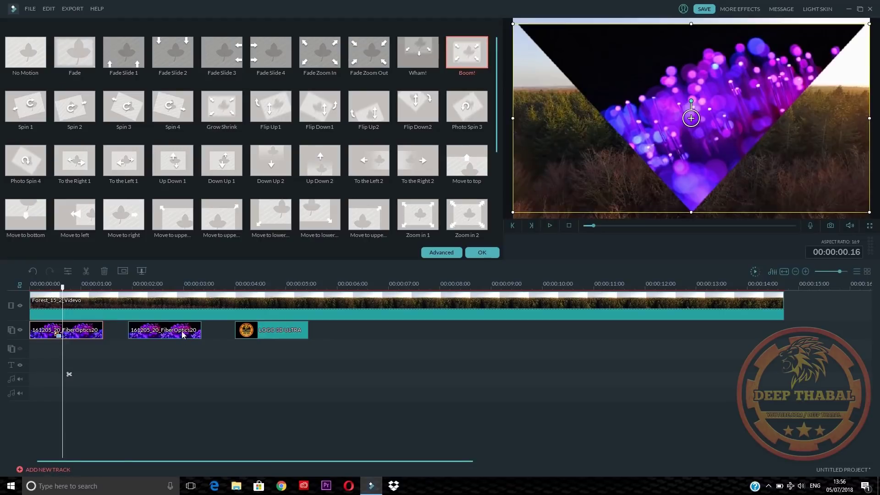
left_click(127, 284)
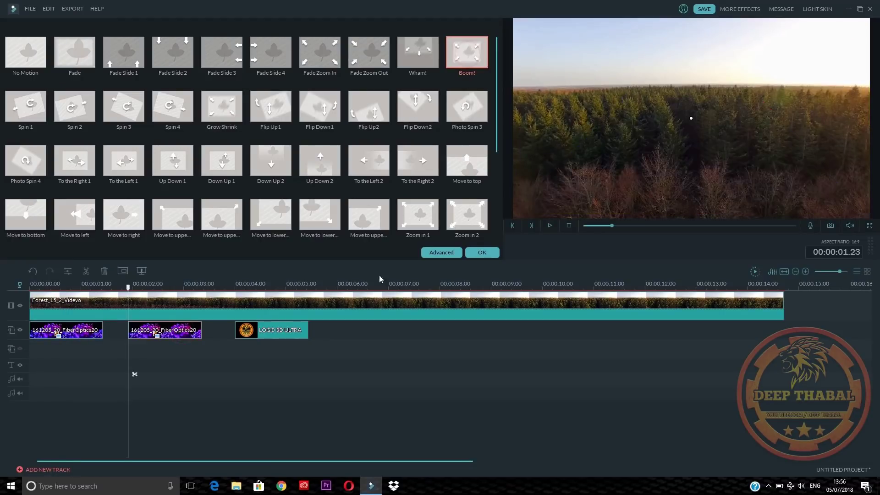
left_click(257, 284)
left_click(482, 252)
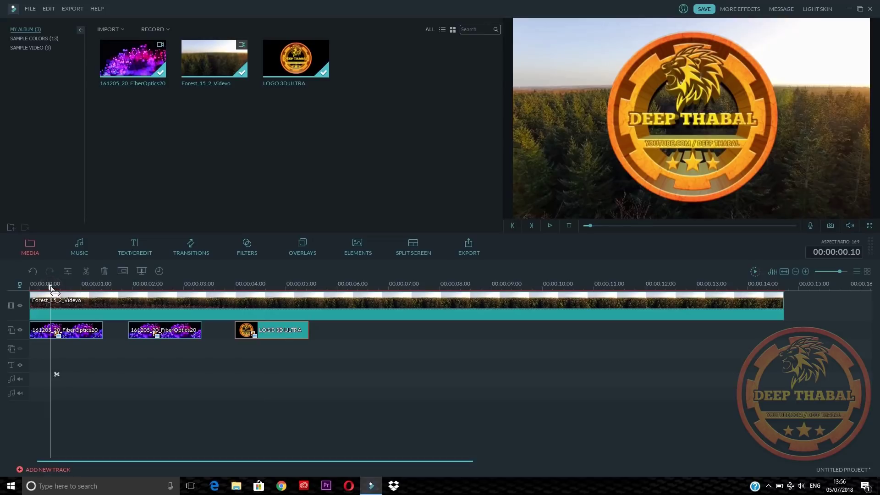
Play the sequence from the start to 00:00:05.18, just past the logo, and cut off the rest of the forest clip there.
left_click_drag(51, 288, 23, 290)
key("space")
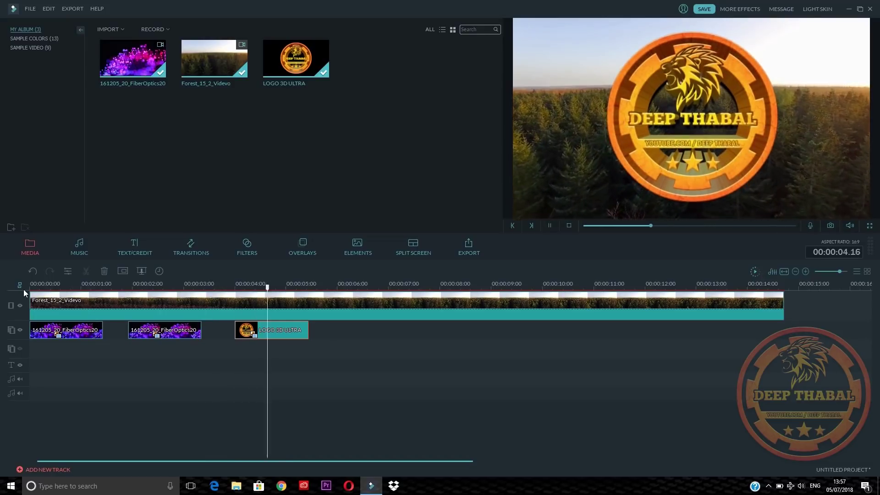
key("space")
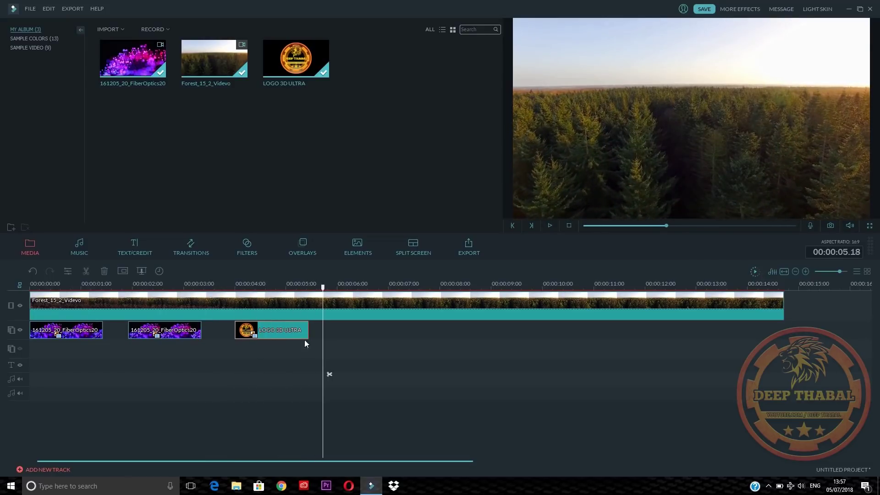
left_click(350, 306)
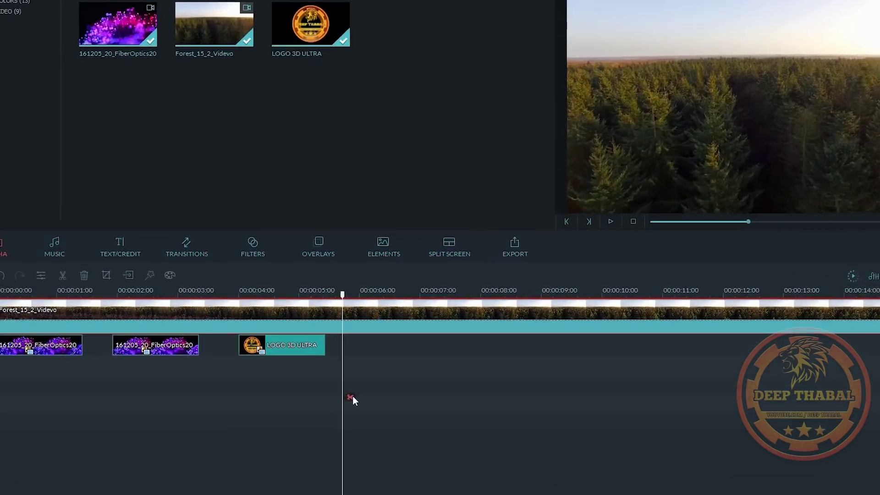
left_click(329, 375)
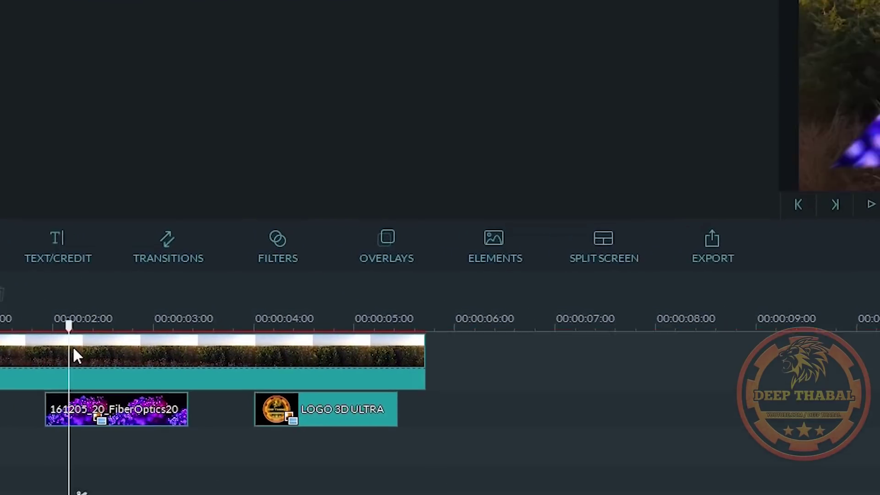
Try the Sideways 2 shake filter at the start of the timeline, and remove it again.
left_click(278, 247)
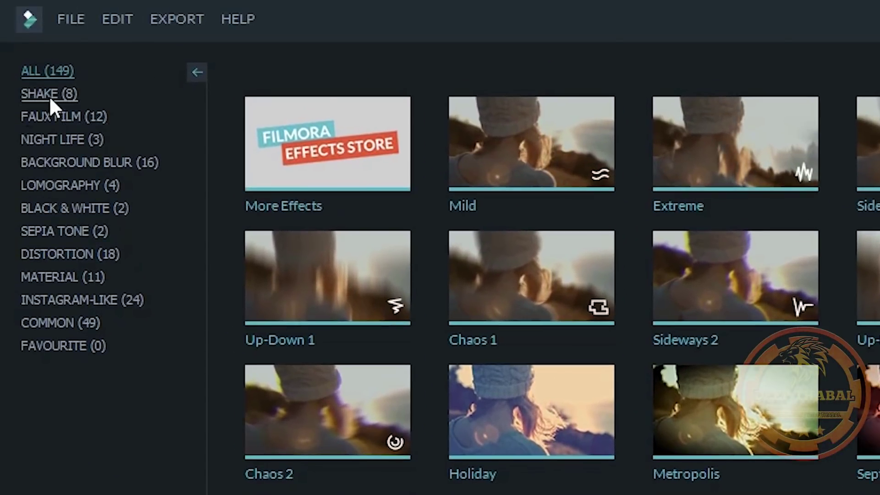
left_click(48, 95)
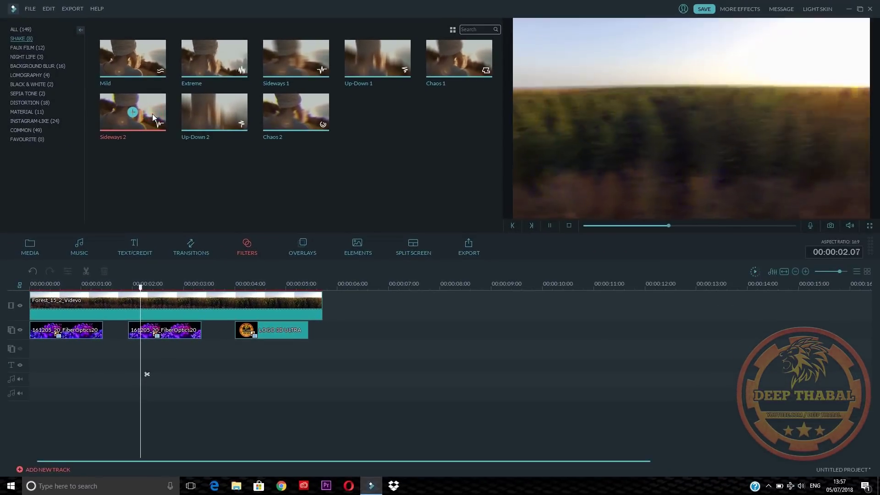
left_click_drag(152, 113, 71, 330)
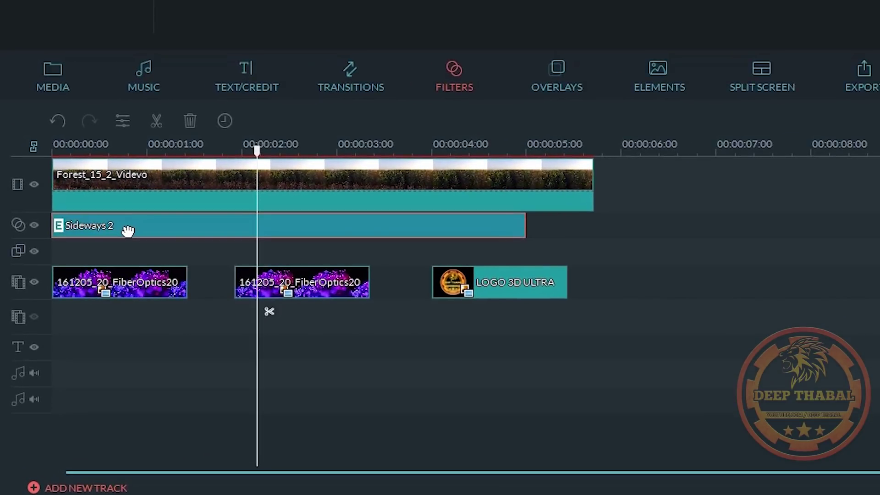
left_click(127, 231)
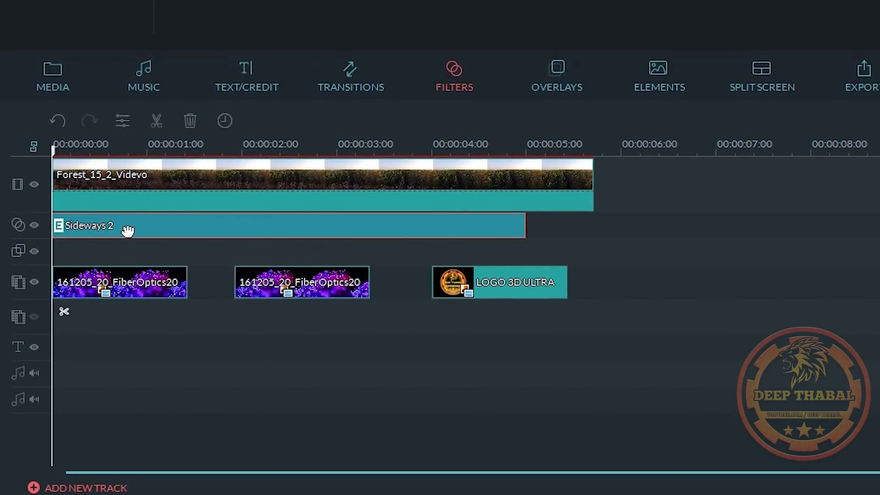
key("Delete")
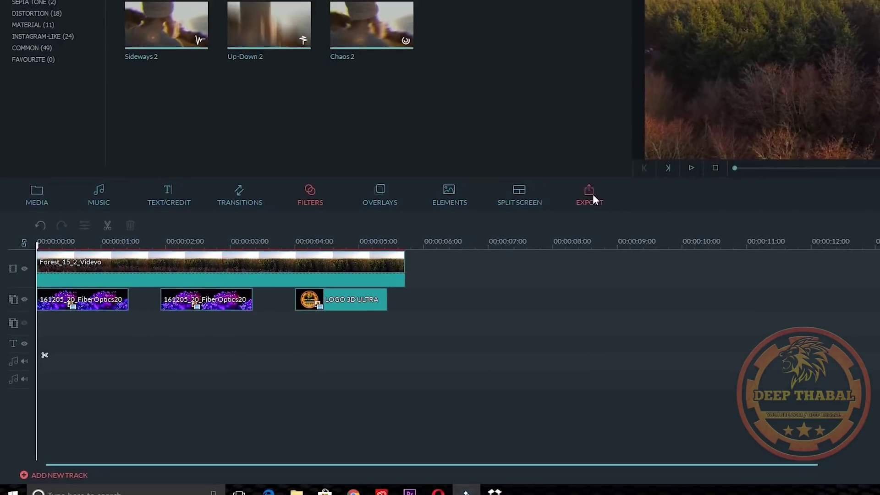
Export the sequence as an MP4 file named BOOM to the Desktop, and close the export windows.
left_click(592, 195)
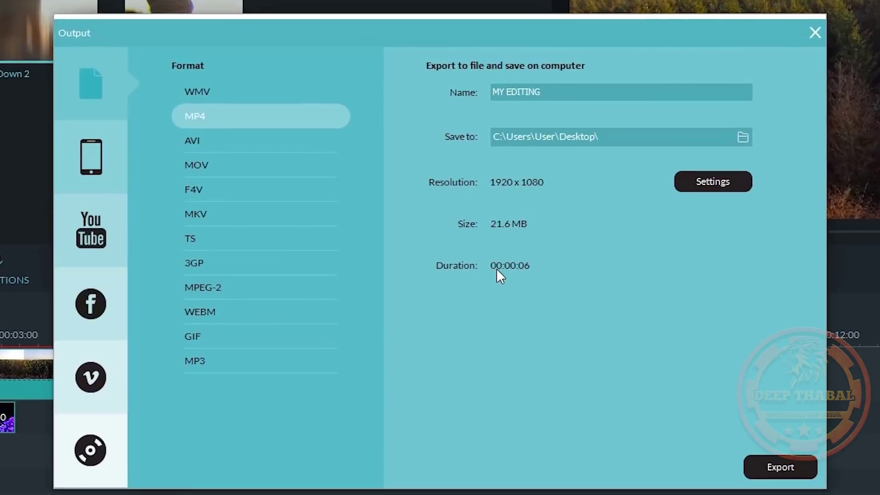
left_click(557, 93)
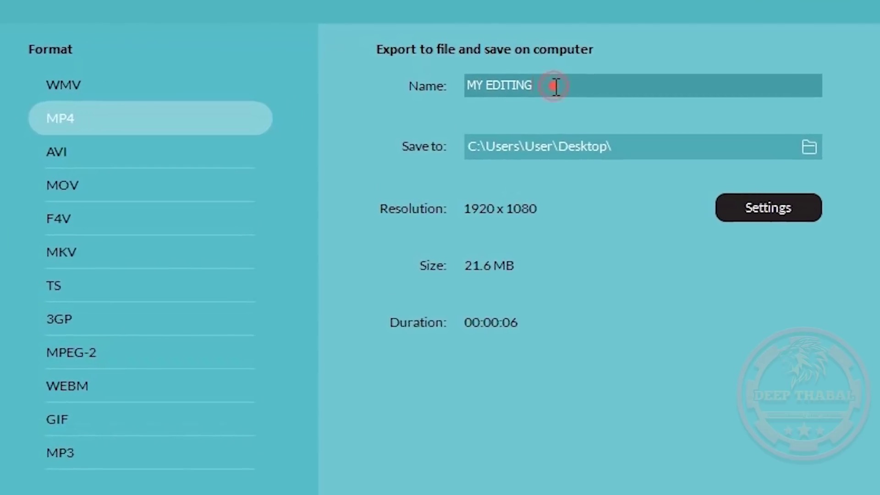
left_click_drag(556, 84, 447, 82)
key("BackSpace")
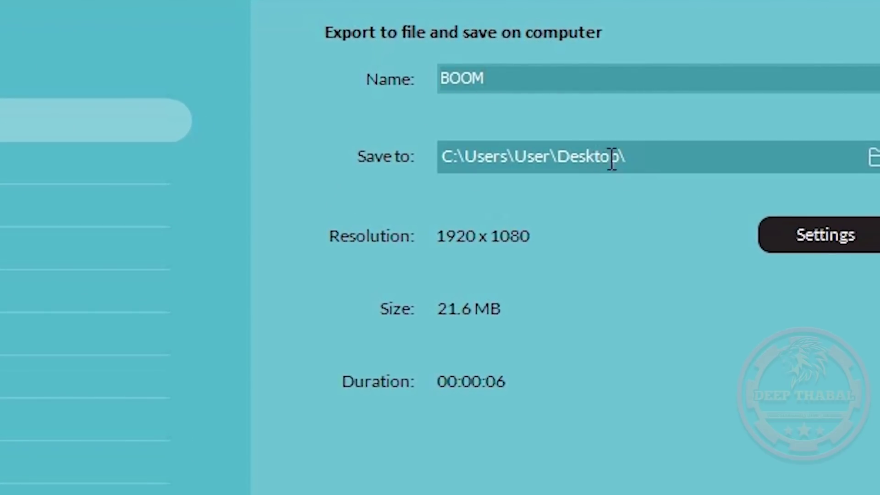
left_click(758, 451)
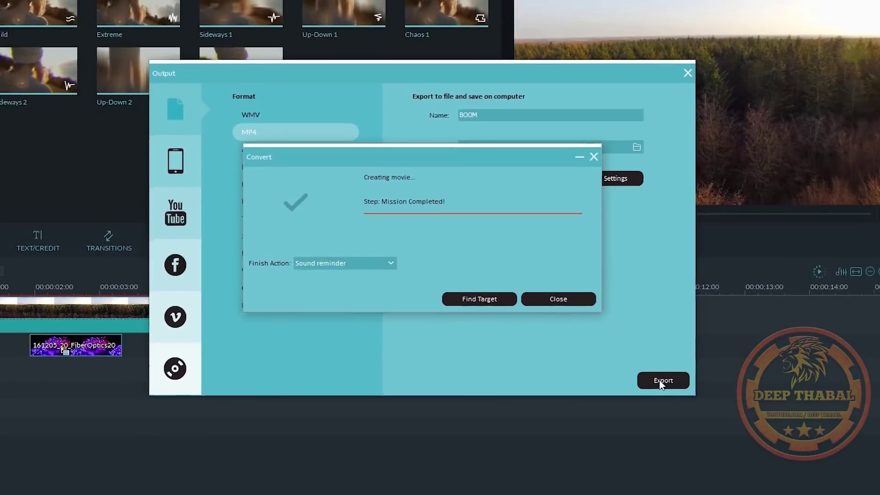
left_click(588, 312)
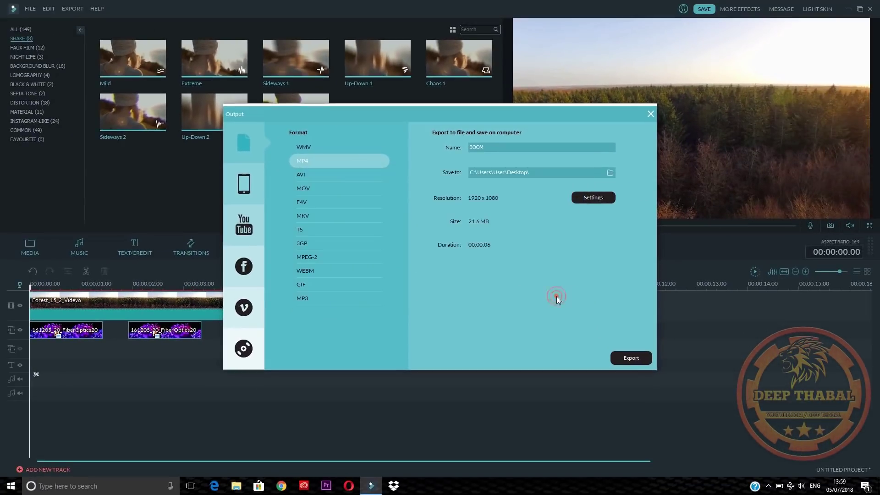
left_click(651, 113)
Remove the forest, FiberOptics and LOGO 3D ULTRA clips from the timeline.
left_click(29, 245)
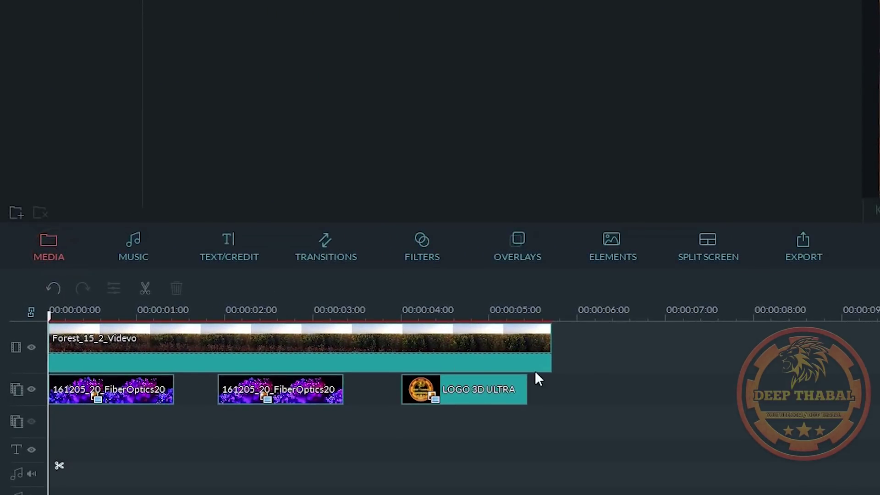
left_click_drag(694, 354, 51, 492)
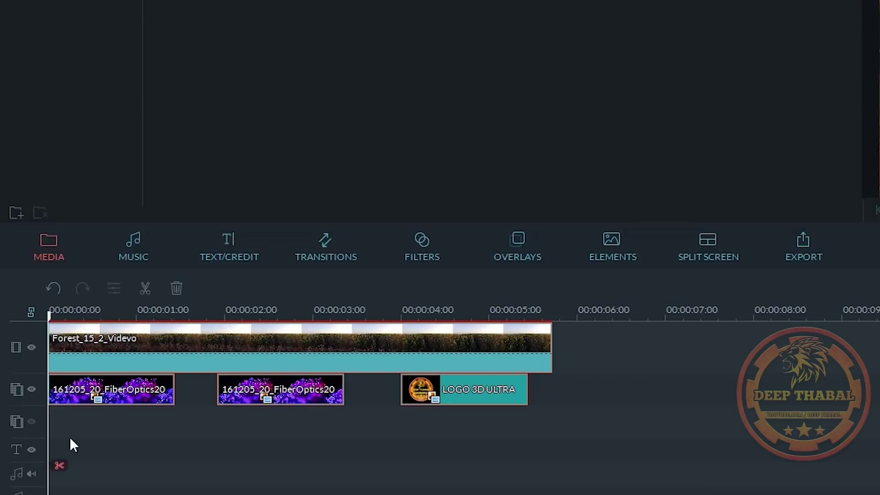
left_click(177, 289)
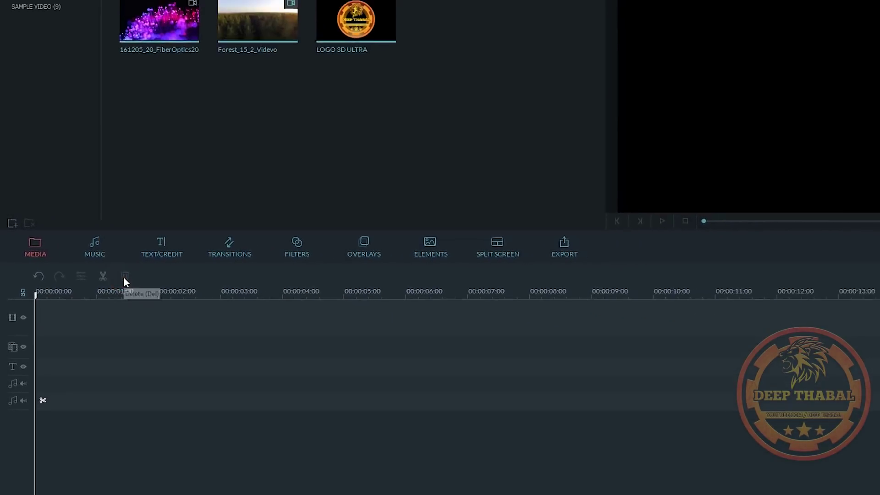
Import the BOOM video from the Desktop into the media library and place it at the start of the video track.
left_click(113, 30)
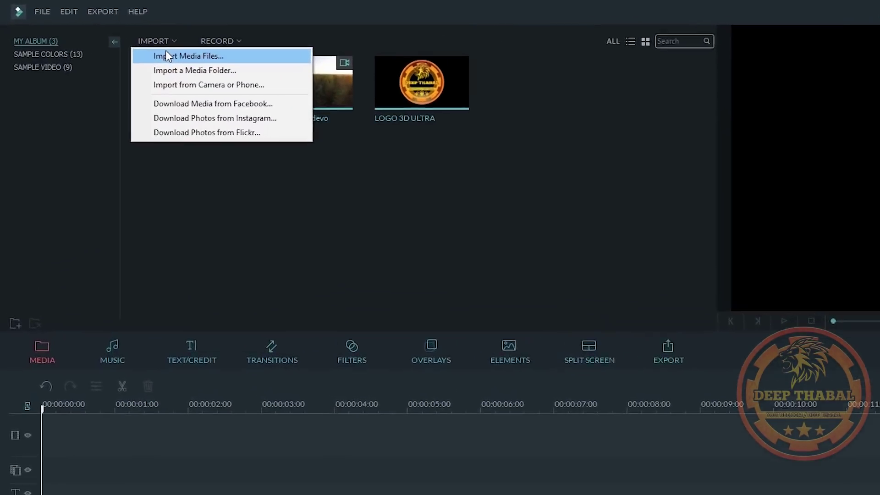
left_click(120, 39)
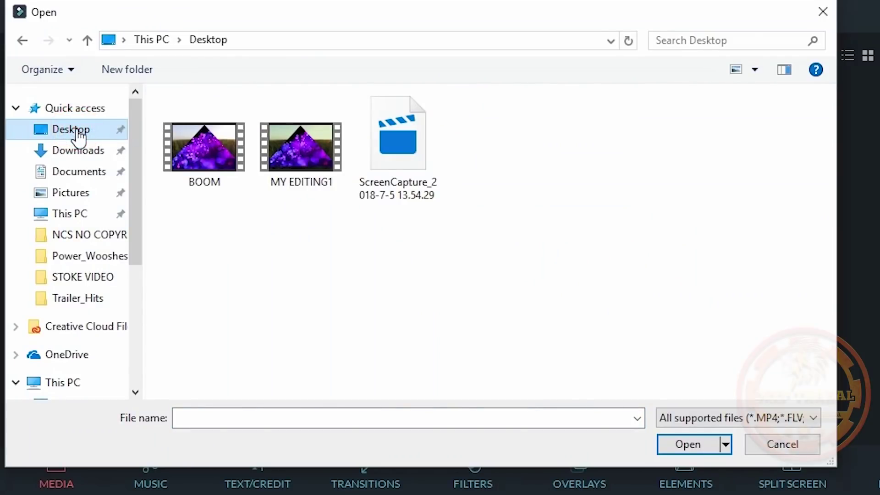
left_click(218, 174)
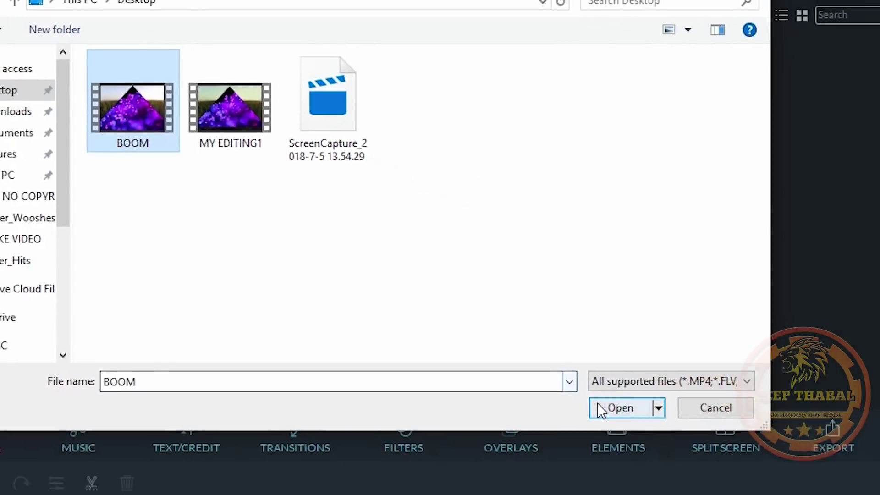
left_click(391, 261)
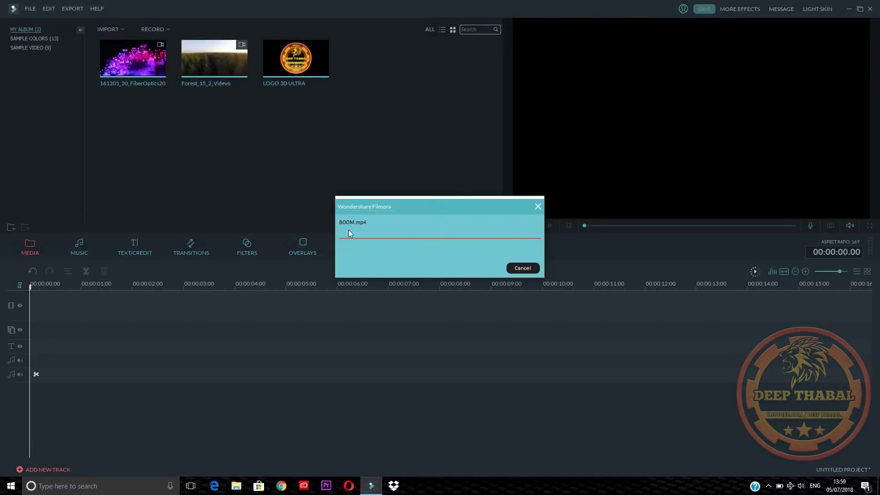
left_click_drag(373, 65, 102, 300)
Examine the opening frames of the BOOM clip up to 00:00:00.04 for the frame where the first triangle appears.
key("space")
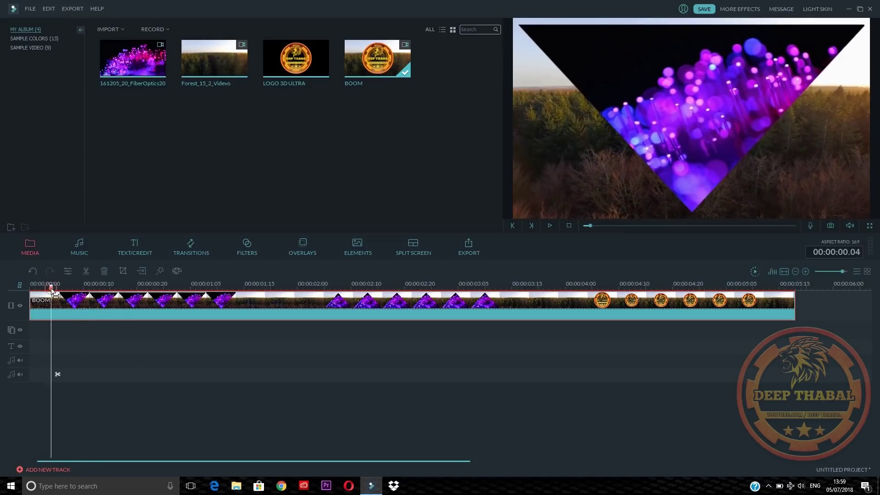
left_click_drag(54, 293, 40, 300)
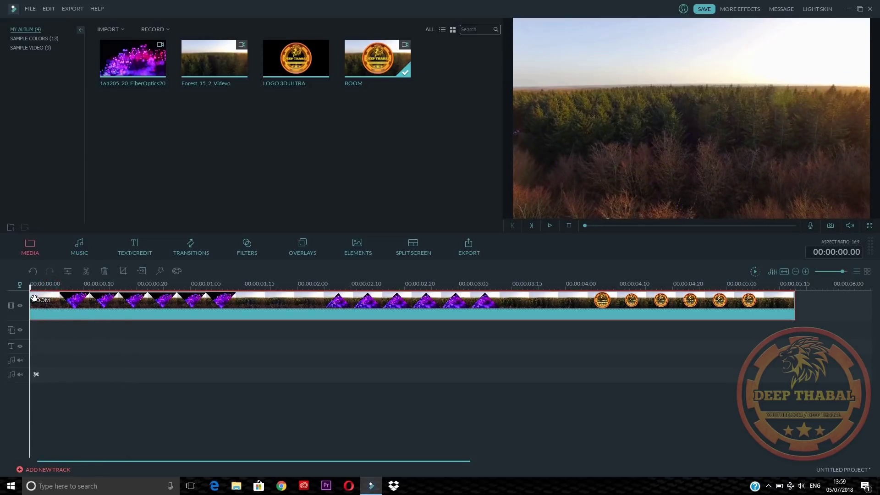
key("space")
left_click(50, 285)
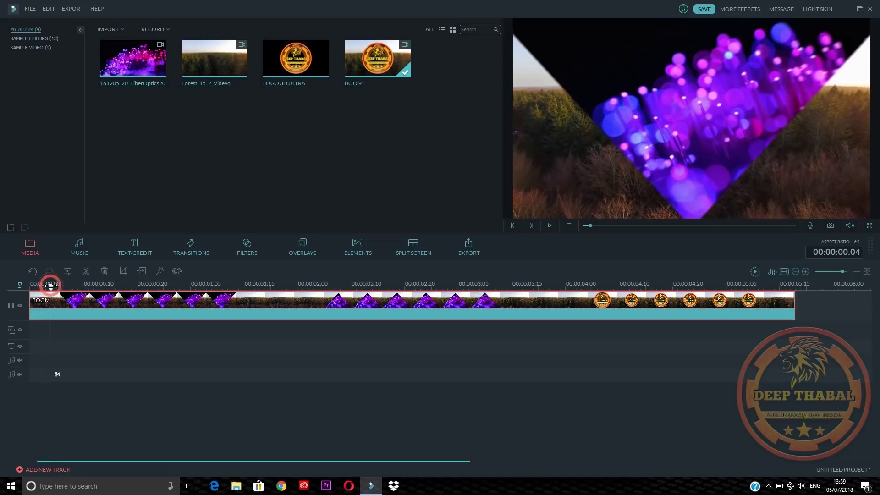
key("Left")
key("Left")
key("Left")
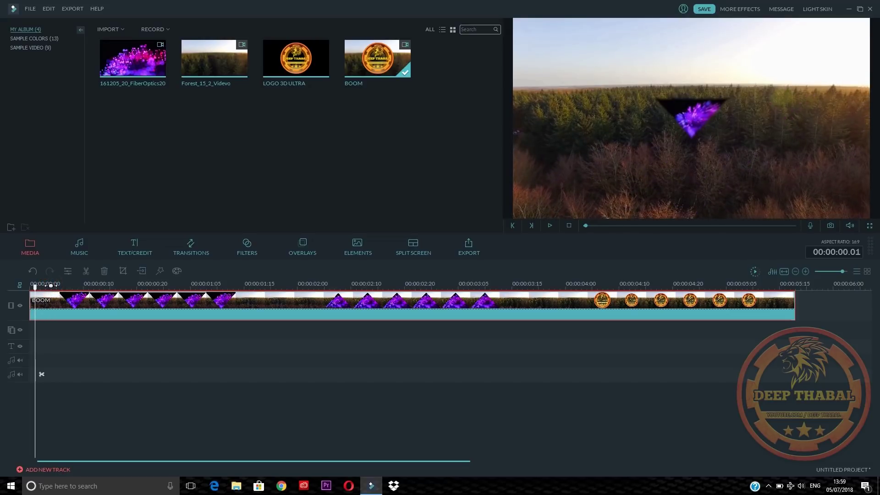
key("Left")
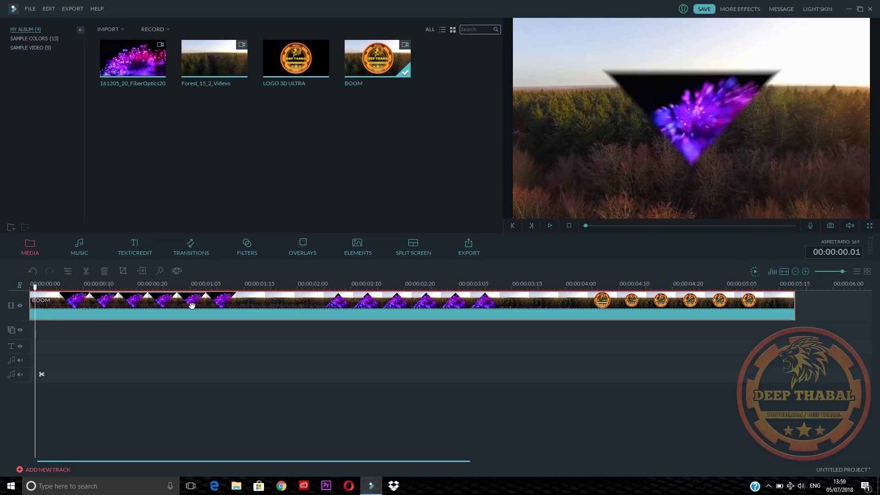
Insert the Black sample color in front of the BOOM clip and shorten it to end at 00:00:00.09.
left_click(44, 38)
left_click_drag(130, 58, 34, 302)
left_click_drag(700, 309, 77, 307)
Add the Sideways 2 shake filter at 00:00:00.10, on the frame where the first triangle appears.
key("Right")
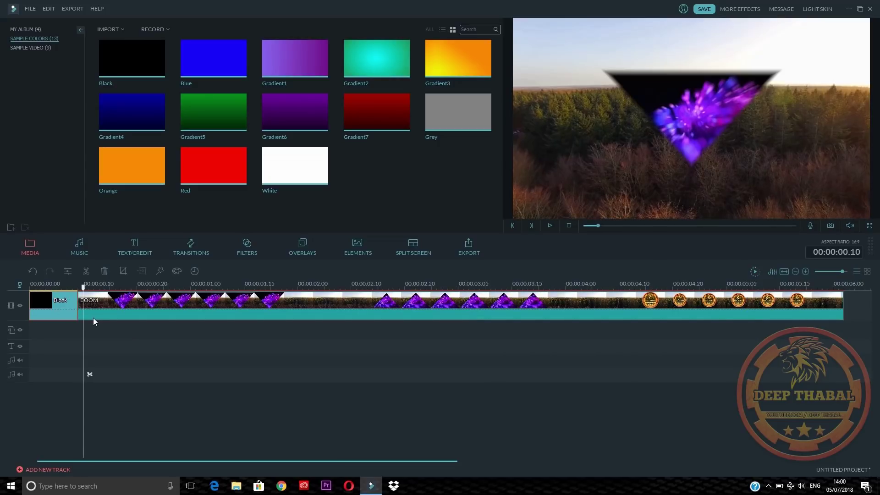
key("Left")
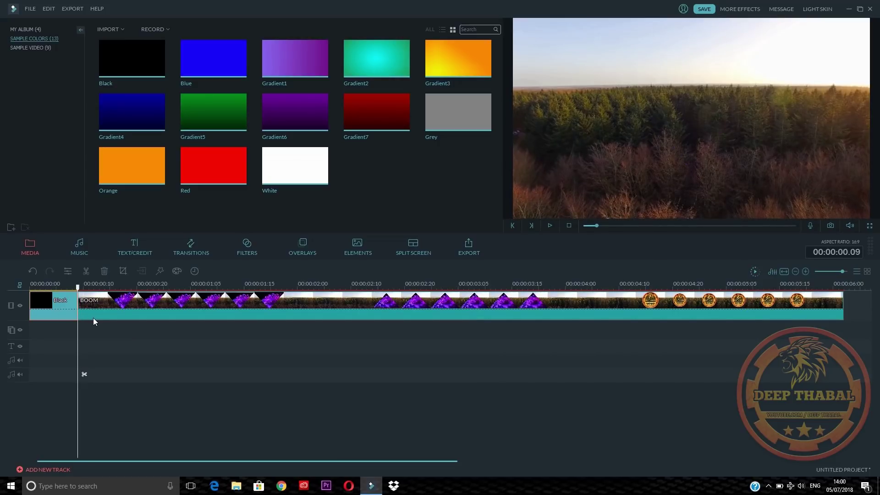
key("Right")
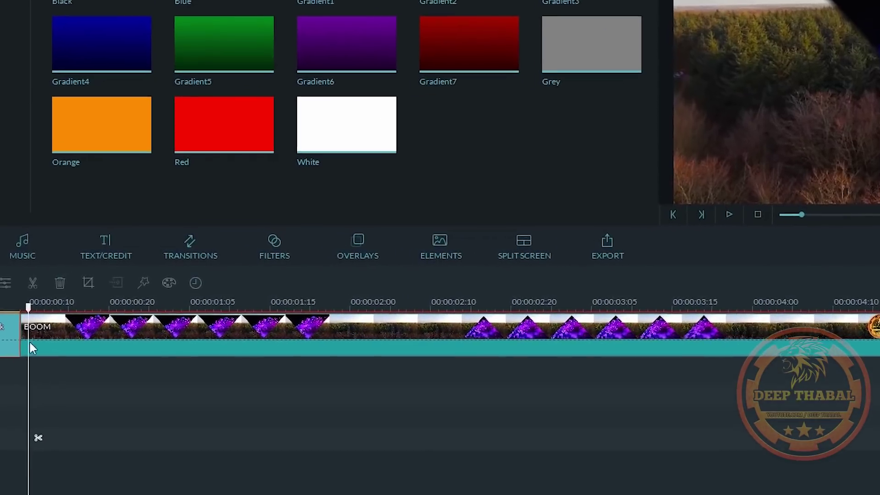
left_click(274, 247)
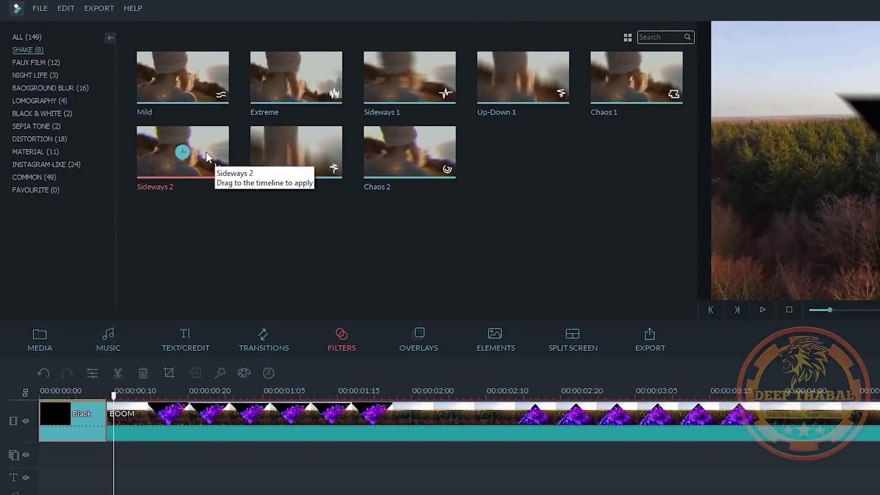
double_click(298, 217)
left_click_drag(150, 115, 122, 330)
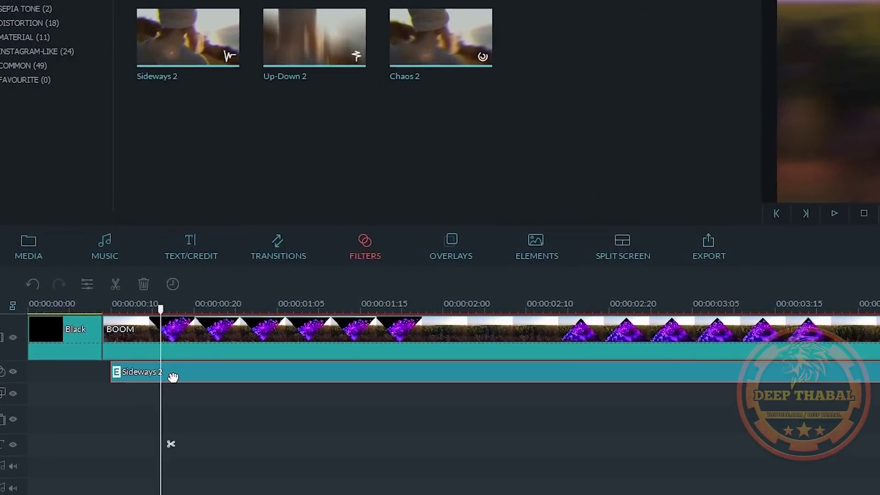
Shorten the Sideways 2 filter to about five frames, ending at about 00:00:00.15, and play that section.
left_click_drag(877, 401, 196, 416)
left_click(106, 326)
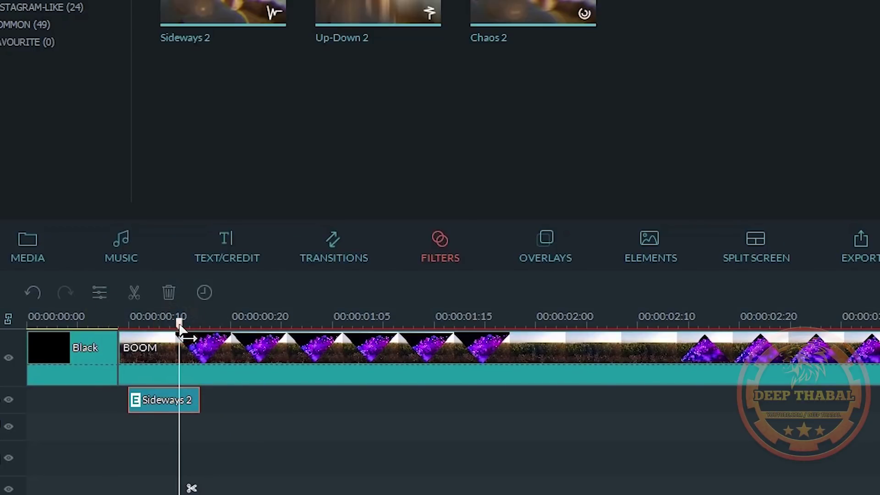
key("space")
key("space")
Copy the shortened Sideways 2 filter, paste it at 00:00:02.08 where the second triangle appears, and play that section.
left_click(141, 405)
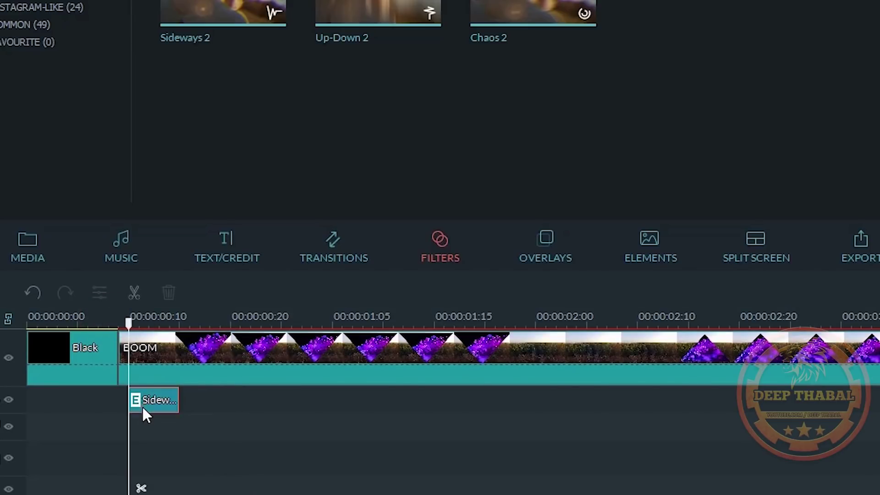
right_click(142, 406)
left_click(208, 481)
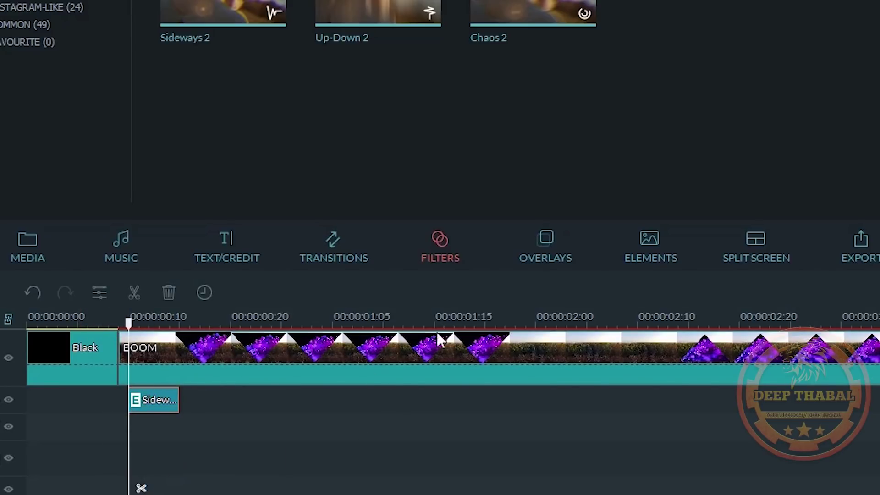
left_click(674, 316)
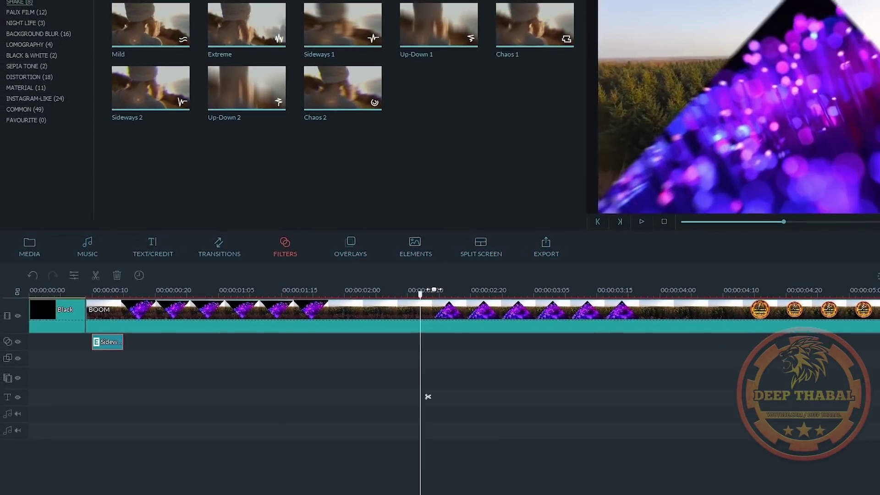
left_click_drag(427, 396, 396, 396)
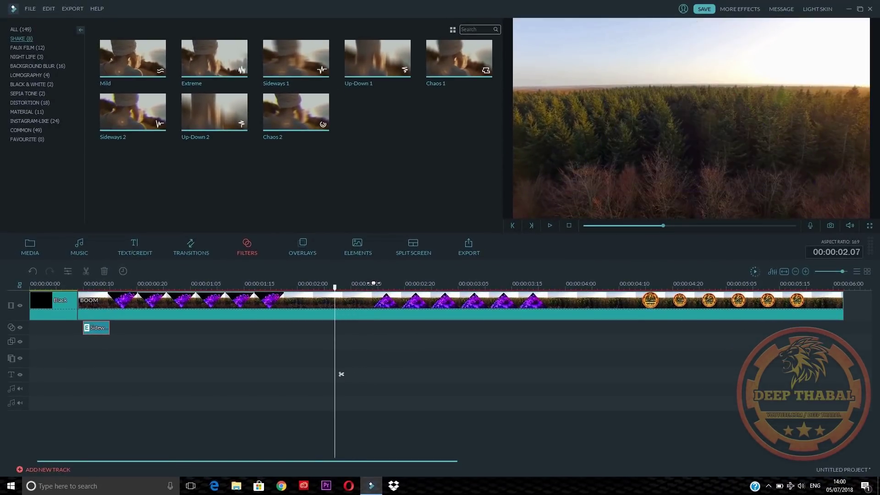
left_click_drag(341, 374, 346, 374)
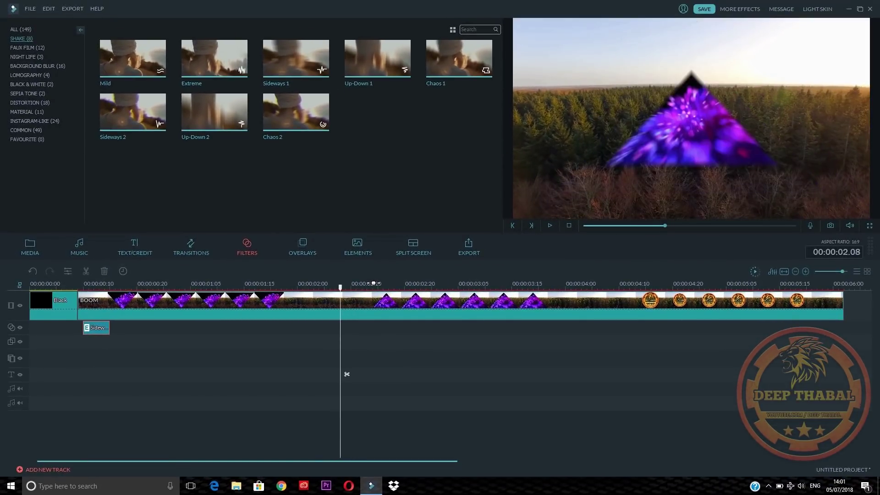
key("ctrl+v")
left_click_drag(374, 283, 415, 284)
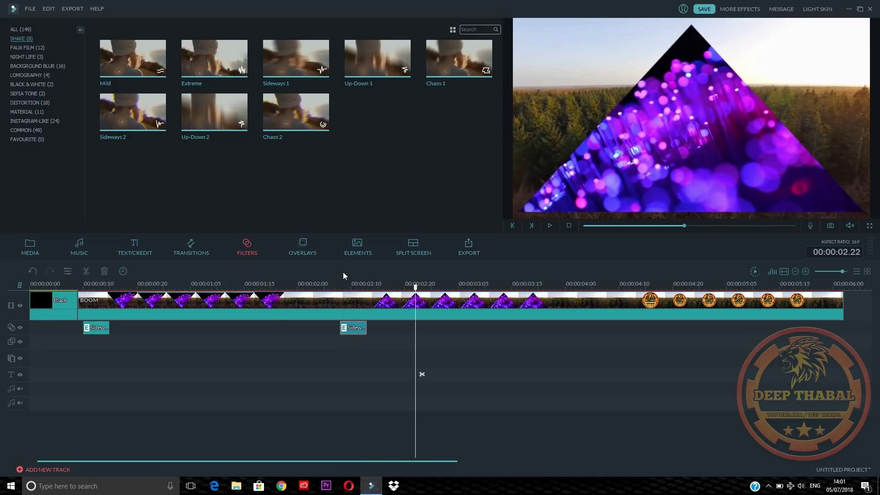
left_click(279, 282)
key("space")
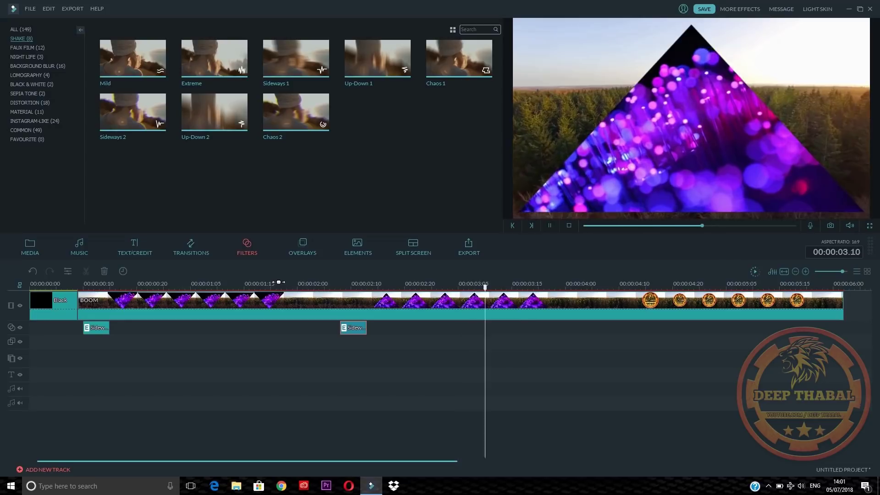
key("space")
Paste another copy of the Sideways 2 filter at 00:00:04.10, where the logo appears, and play the sequence from the start.
left_click_drag(635, 374, 625, 374)
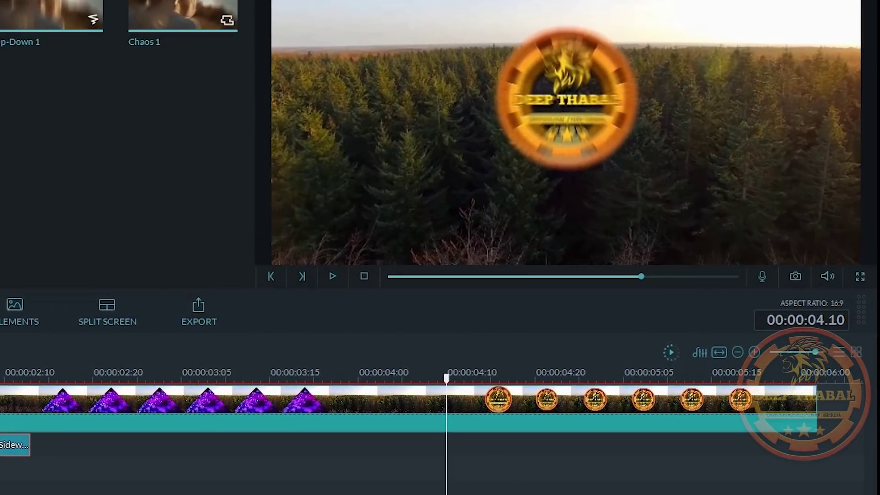
right_click(500, 449)
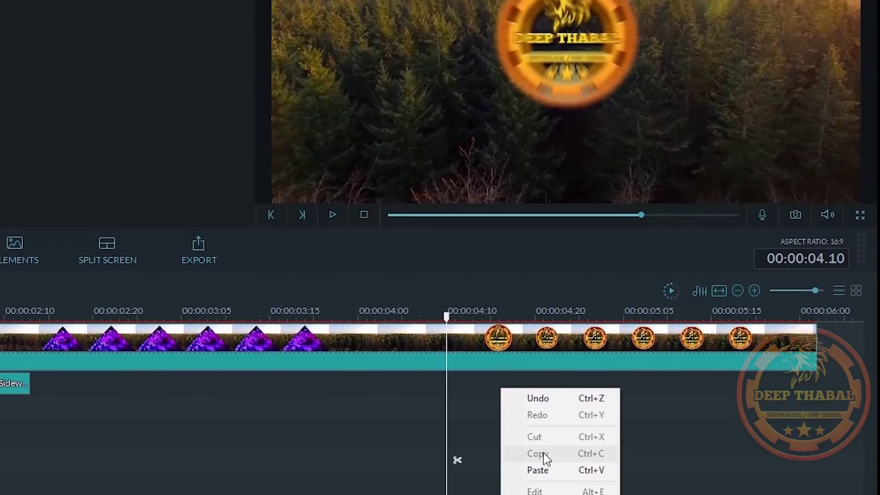
left_click(546, 441)
key("space")
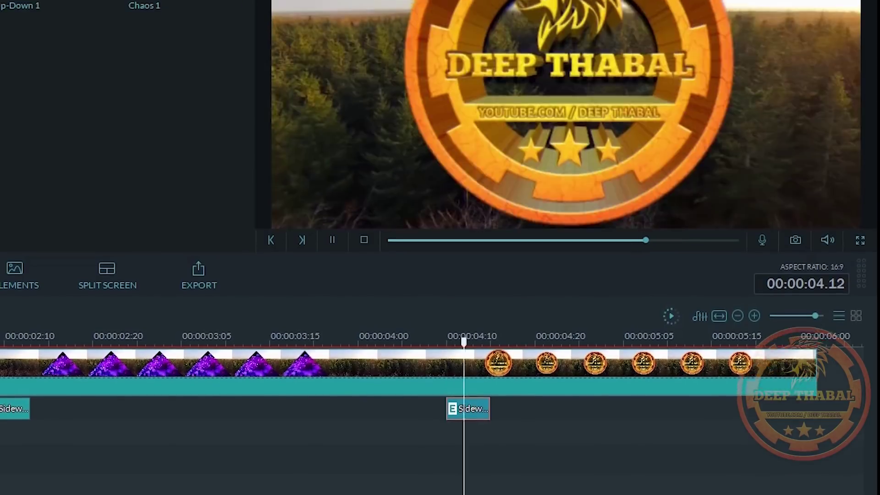
left_click(33, 289)
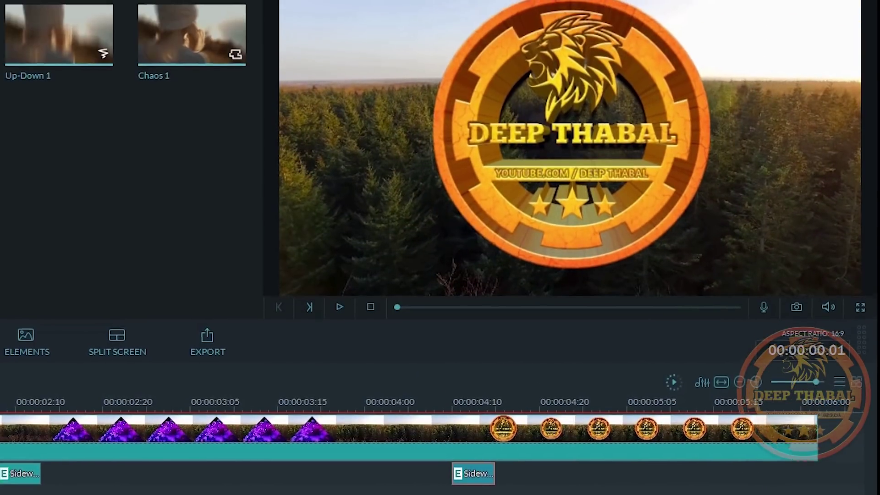
key("space")
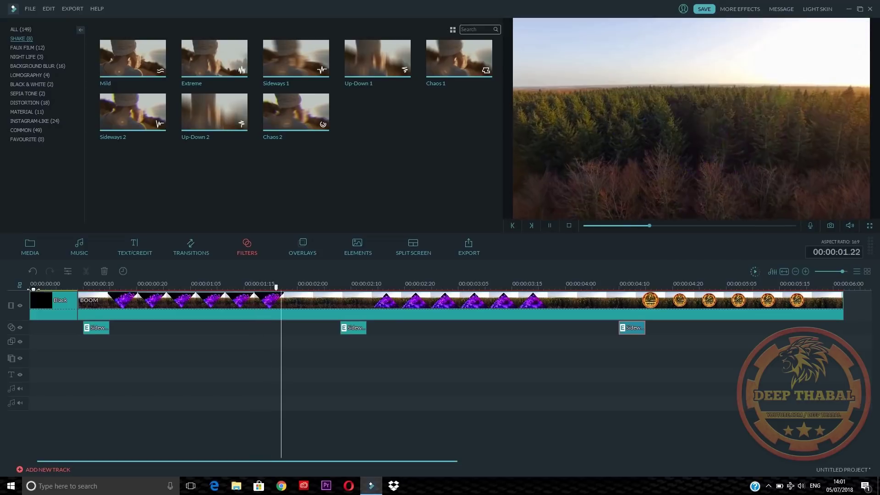